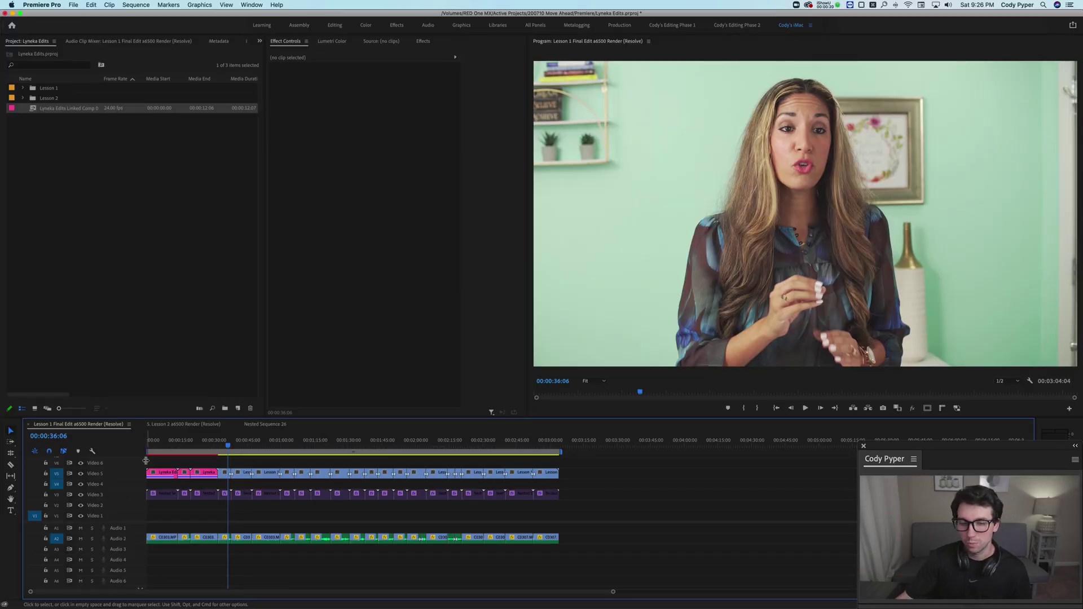
- Swap the interview clip on Video 5 for a linked After Effects composition
left_click(224, 475)
right_click(224, 479)
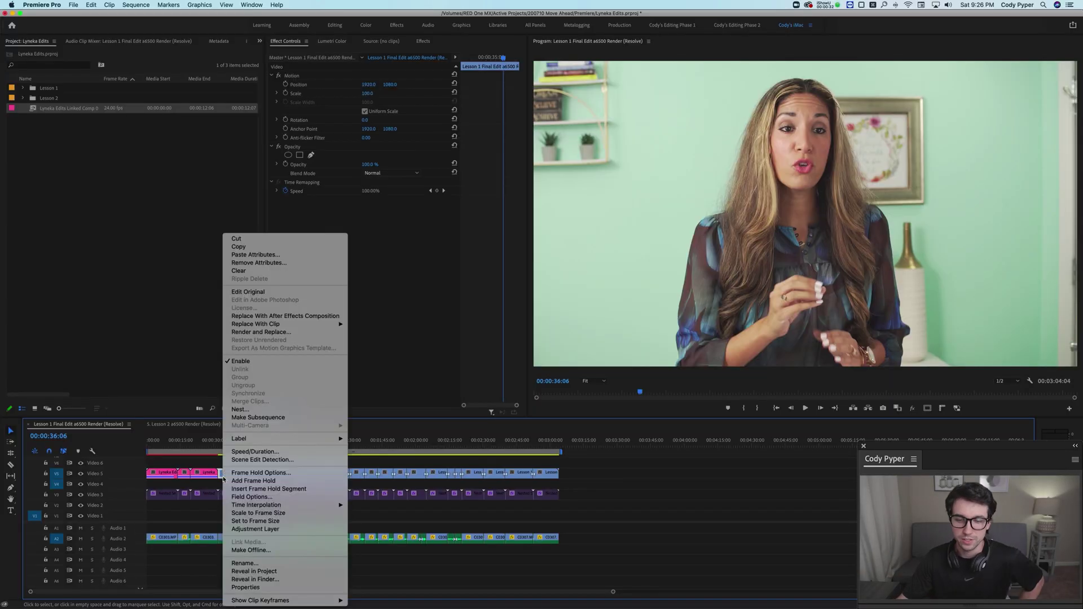
left_click(301, 317)
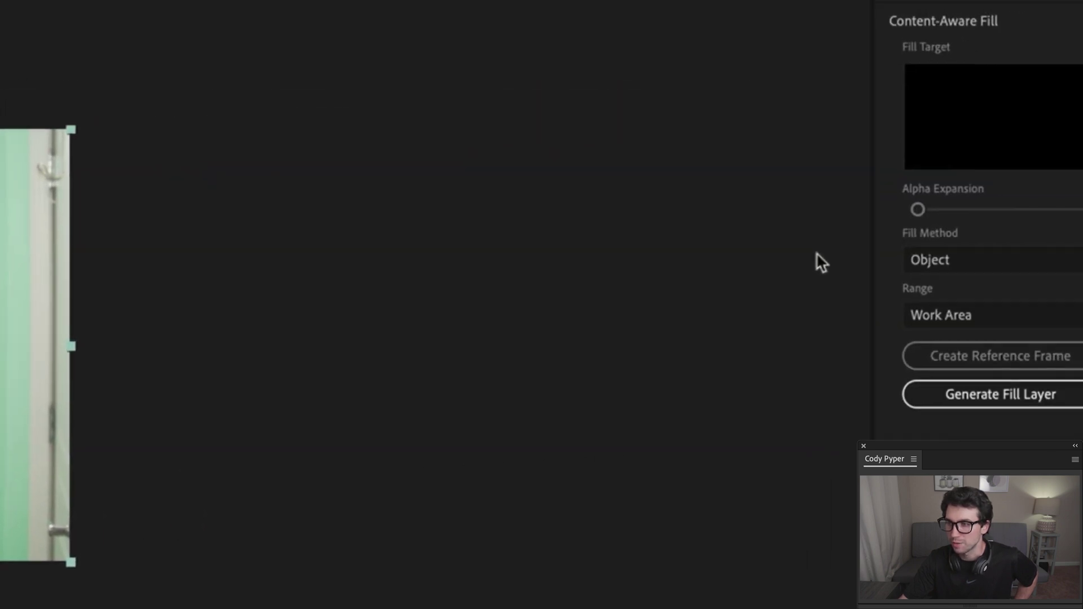
- Create a Content-Aware Fill reference frame, sending it to Photoshop as 141.PSD
left_click(873, 362)
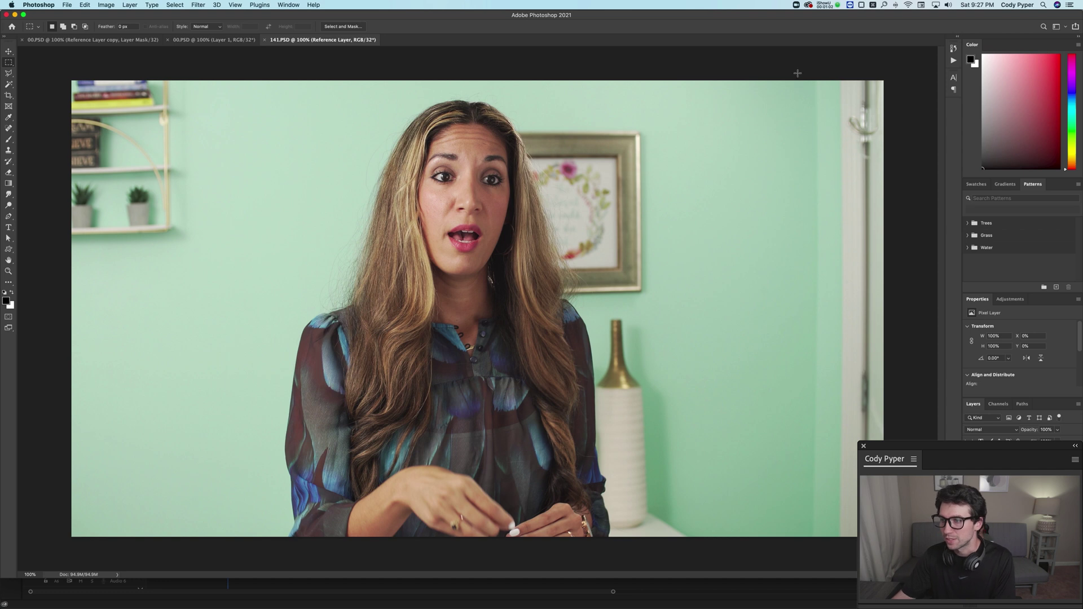
- Marquee-select the full-height right-edge strip over the door frame and launch Content-Aware Fill on it
left_click_drag(857, 437, 884, 540)
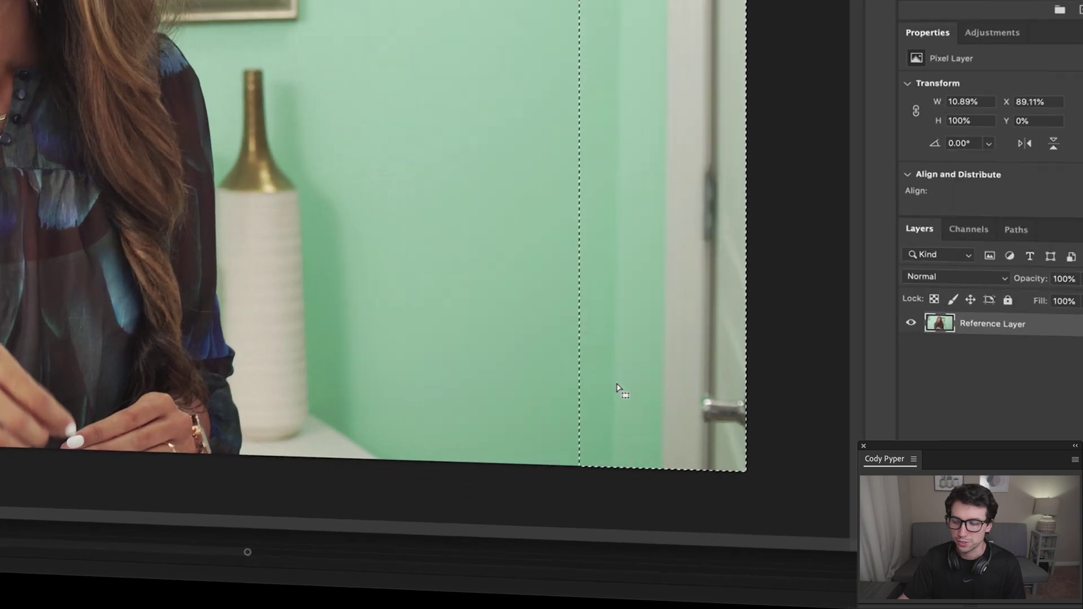
right_click(831, 457)
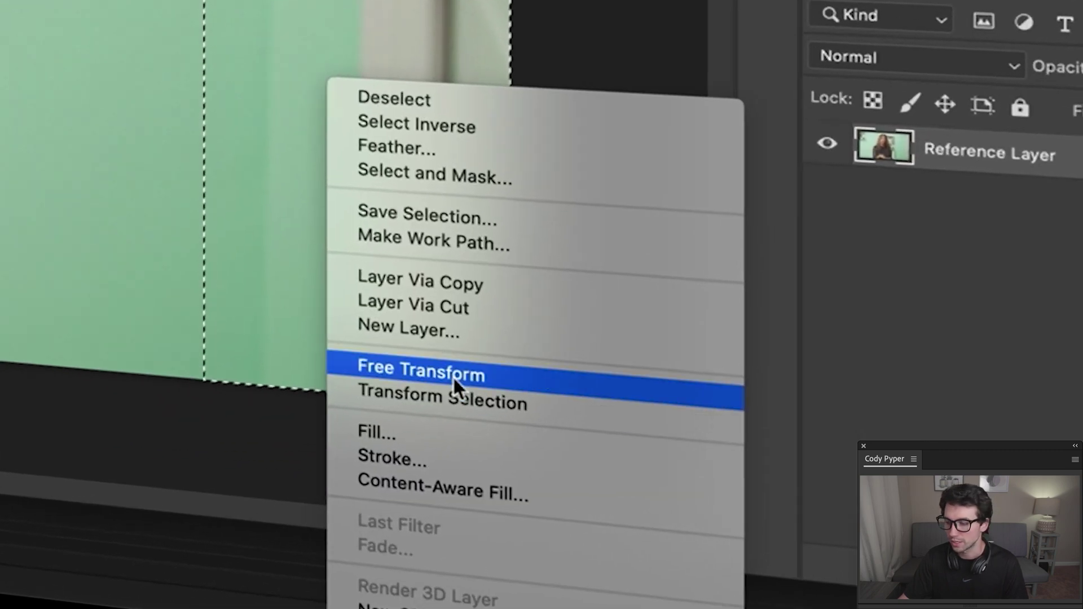
left_click(451, 434)
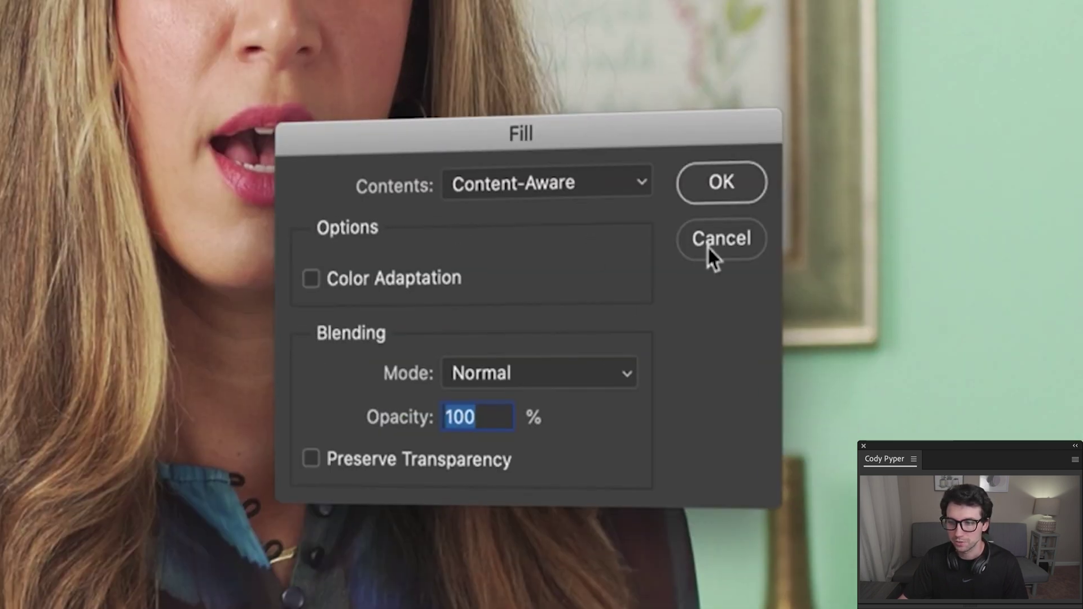
left_click(710, 245)
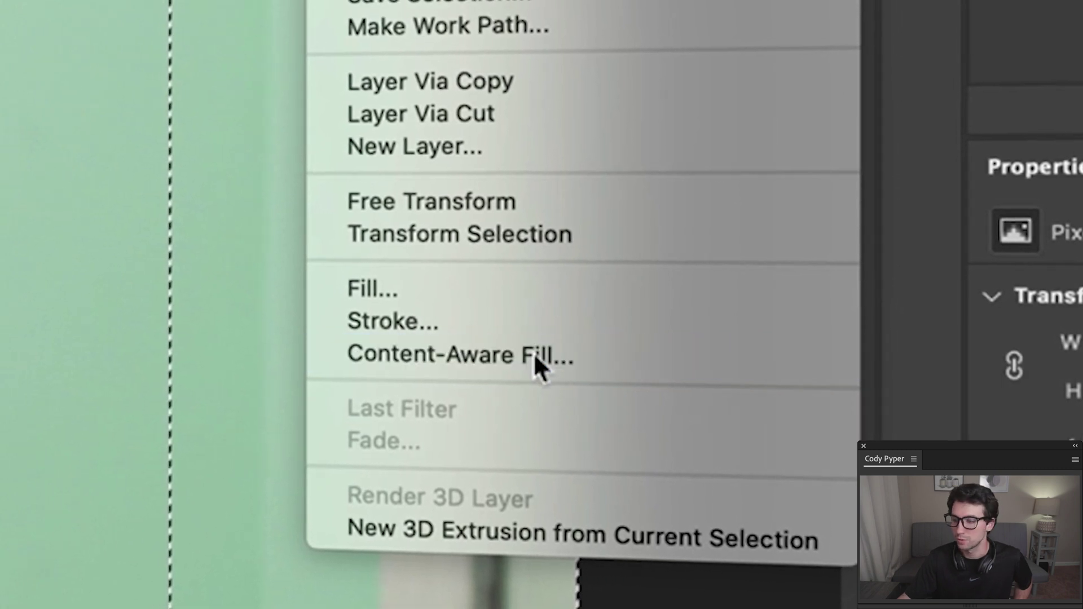
left_click(524, 354)
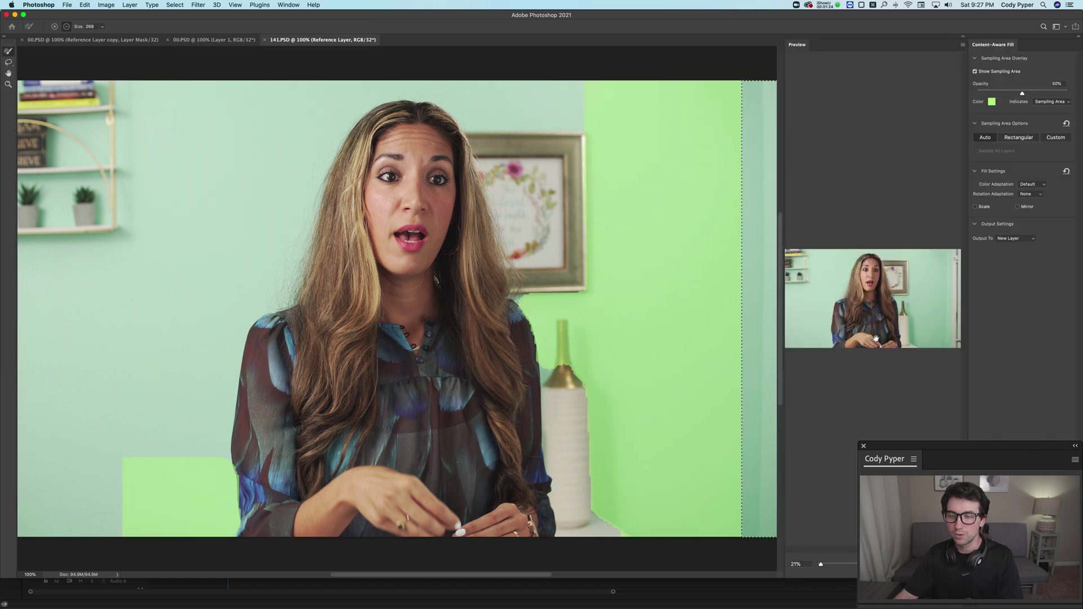
- Exclude the vase and hands from the sampling area and output the fill to a new layer
scroll(876, 339, "up", 3)
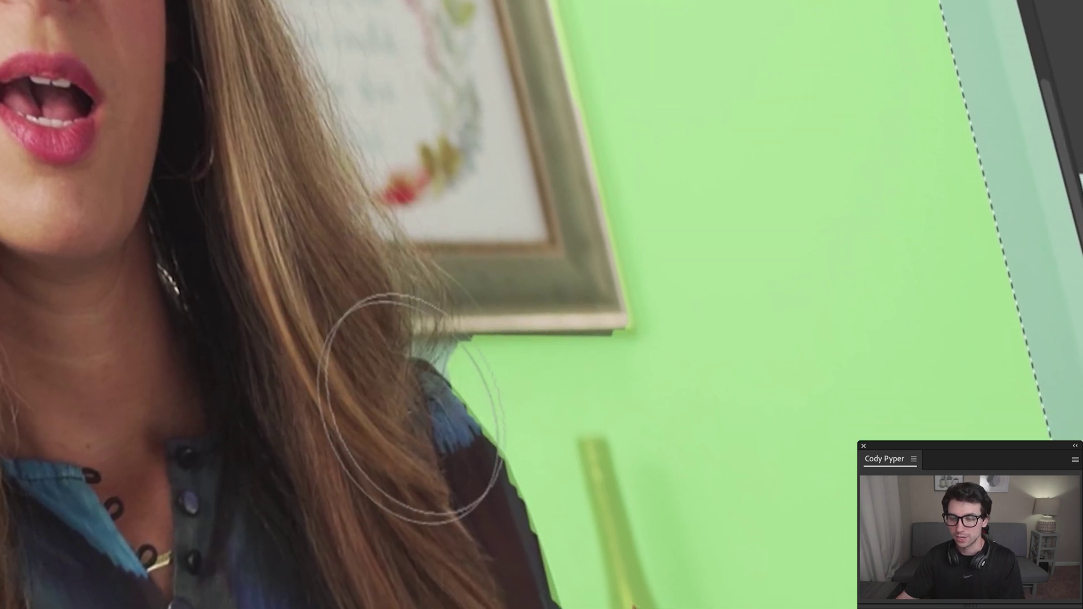
mouse_move(385, 191)
left_mouse_down()
mouse_move(483, 338)
mouse_move(483, 242)
mouse_move(447, 141)
mouse_move(471, 450)
mouse_move(431, 157)
mouse_move(473, 273)
mouse_move(525, 321)
mouse_move(558, 606)
left_mouse_up()
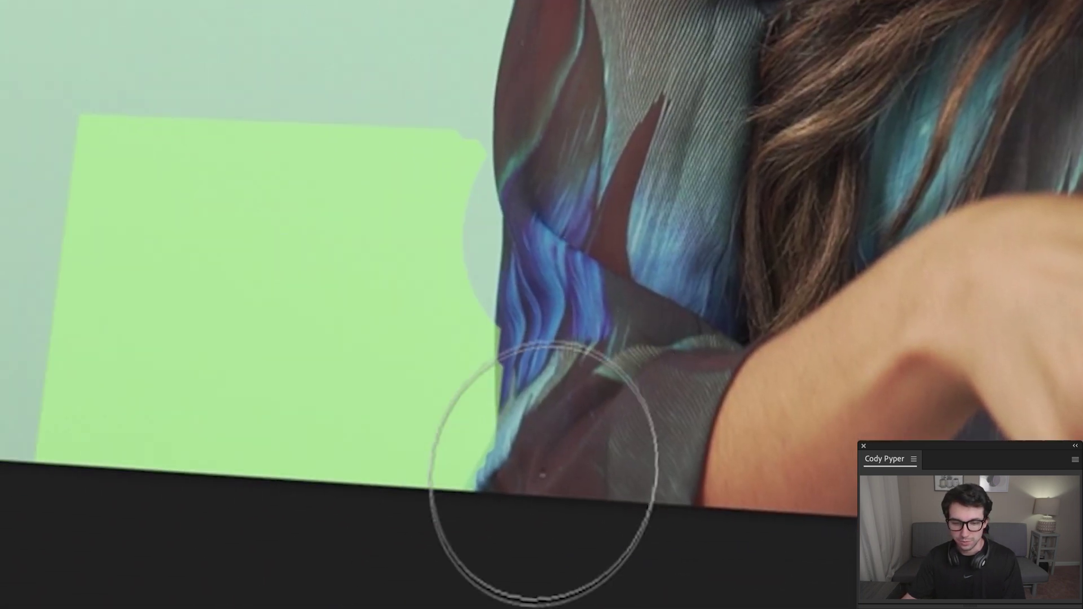
mouse_move(532, 455)
left_mouse_down()
mouse_move(496, 244)
mouse_move(455, 314)
mouse_move(411, 280)
mouse_move(276, 399)
left_mouse_up()
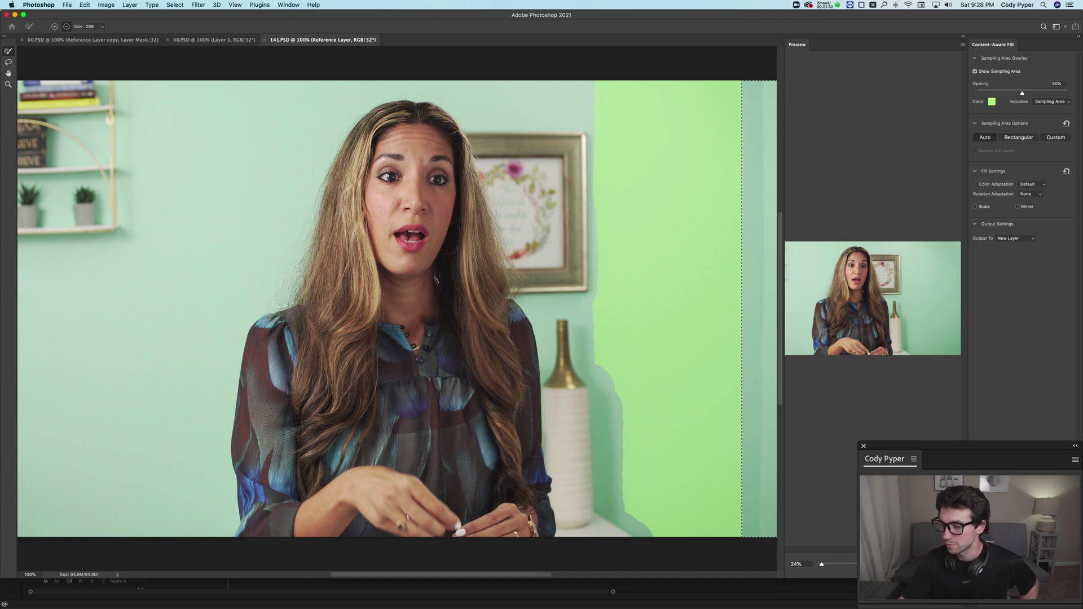
left_click_drag(960, 446, 847, 446)
left_click(1063, 565)
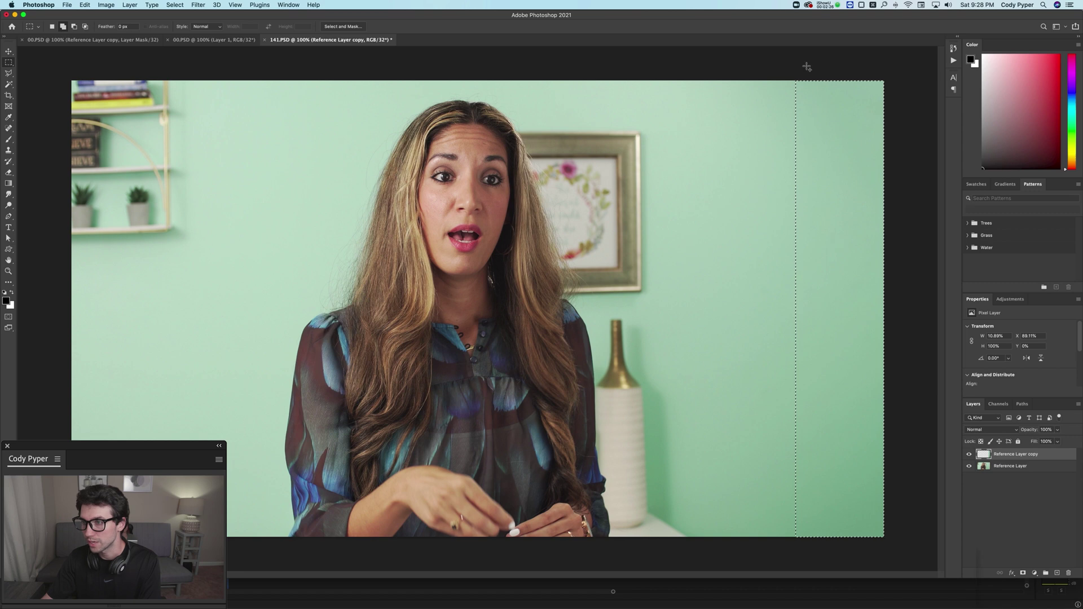
- Widen the right-edge selection, feather it 25 px, and add it as a mask on Reference Layer copy
left_click_drag(807, 66, 788, 590)
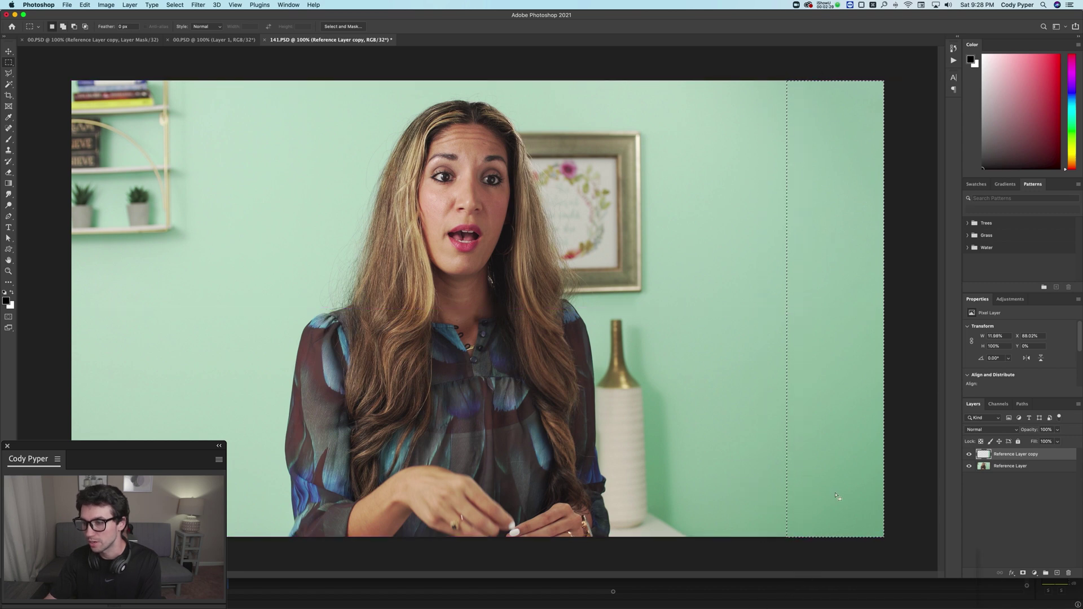
right_click(838, 445)
left_click(852, 463)
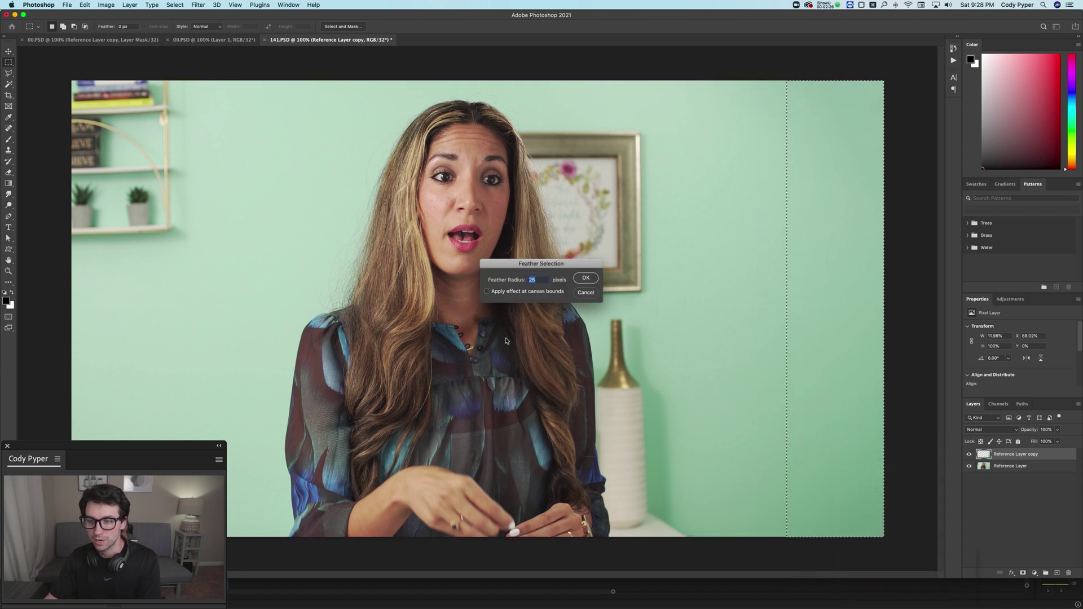
left_click(585, 278)
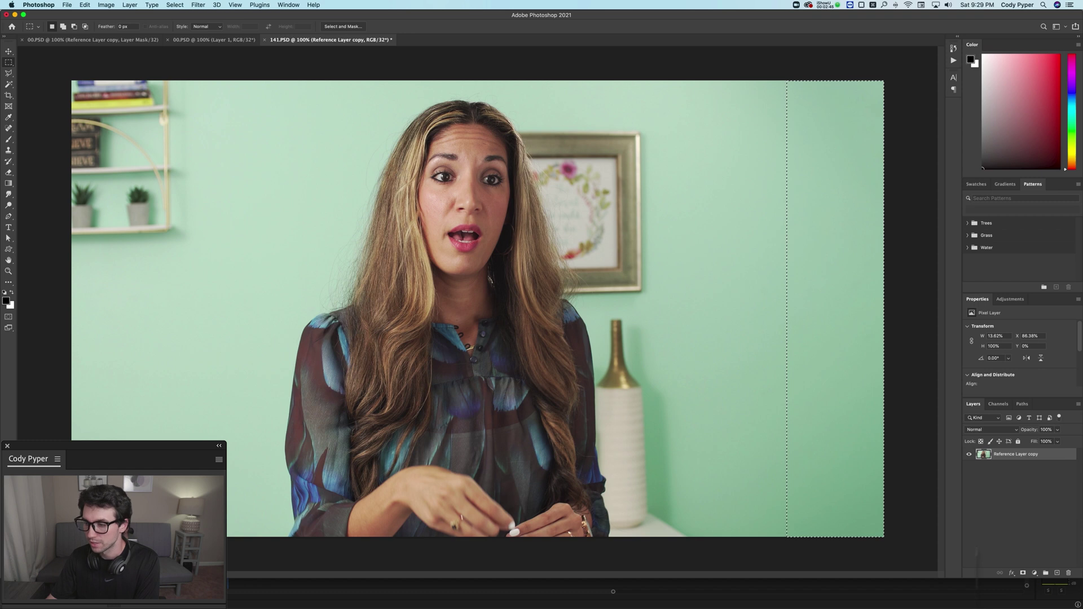
left_click(1023, 573)
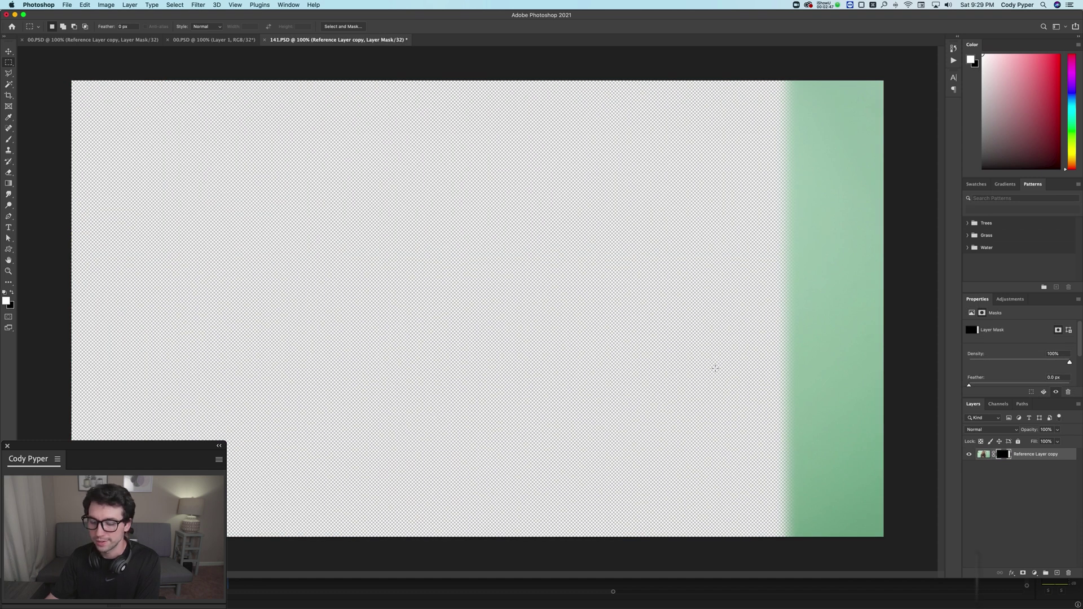
- Back in After Effects, move the Reference Frame layer above the interview layer and freeze it on one frame
key("super+Tab")
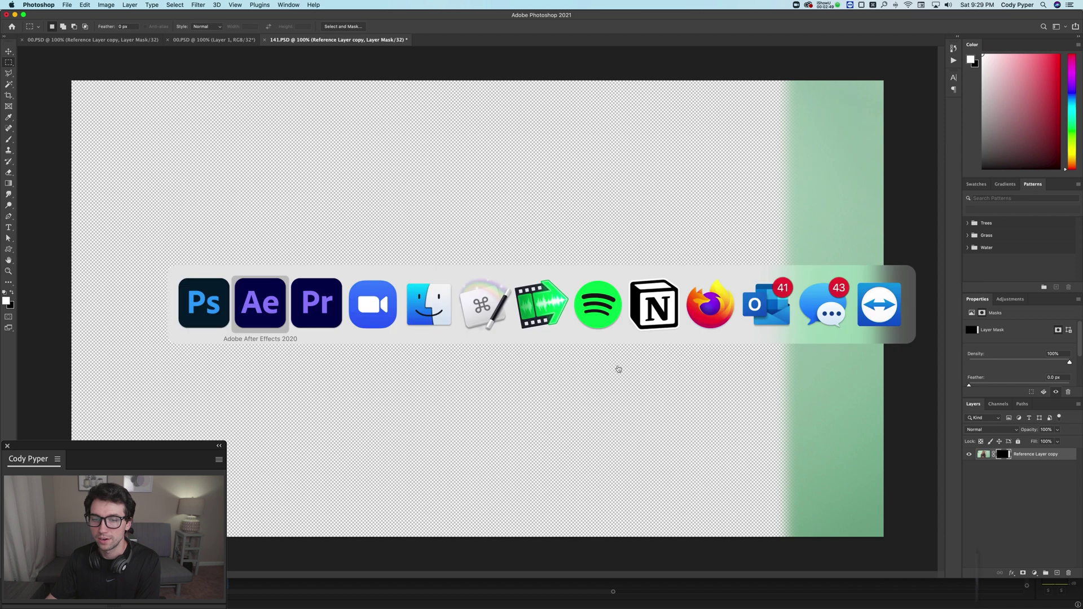
left_click(247, 300)
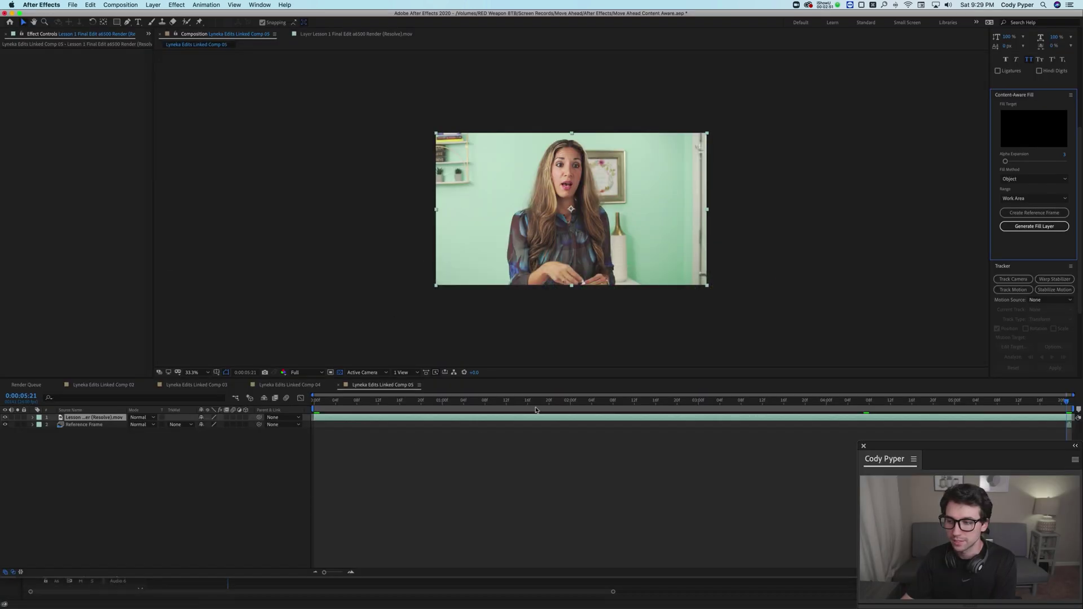
left_click(1069, 427)
key("super+shift+bracketright")
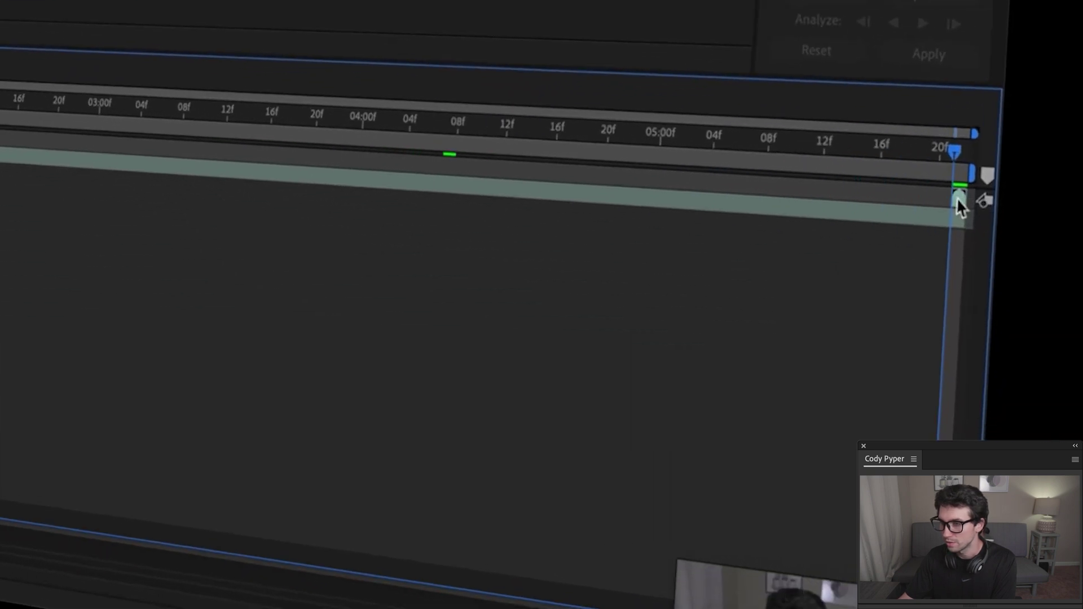
right_click(1067, 422)
mouse_move(821, 215)
left_click(574, 265)
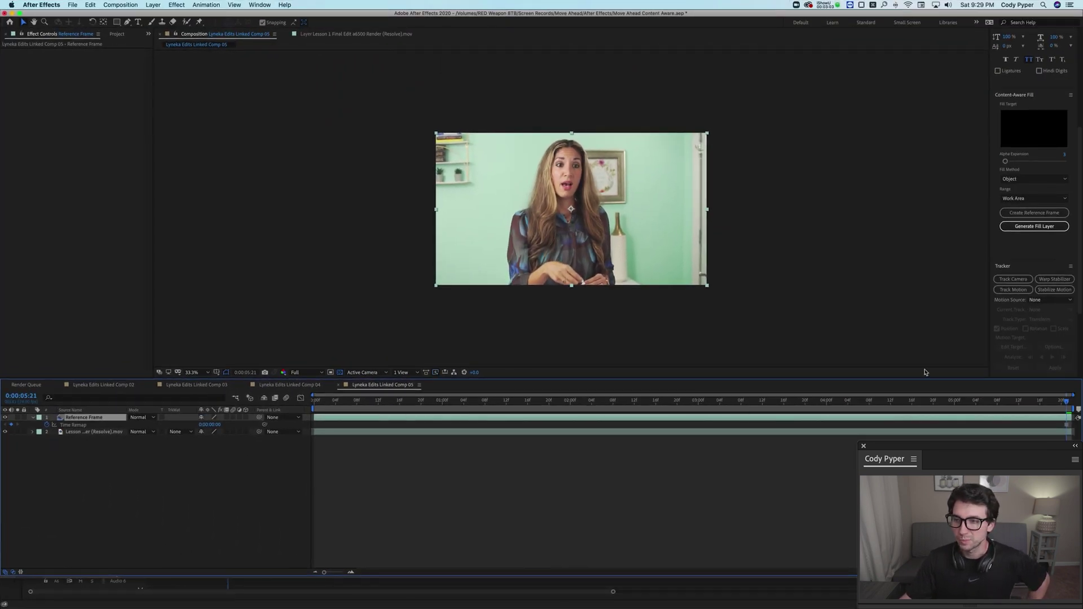
- Reveal Reference Frame in the Project panel, deselect layers, and open the interview clip in its Layer viewer
right_click(80, 175)
left_click(129, 249)
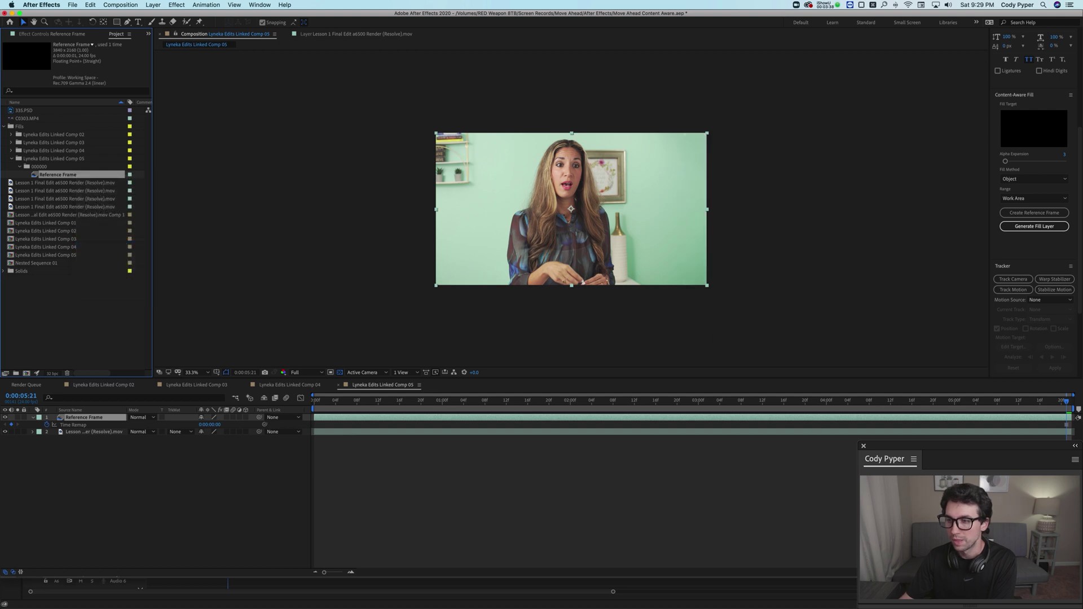
key("F2")
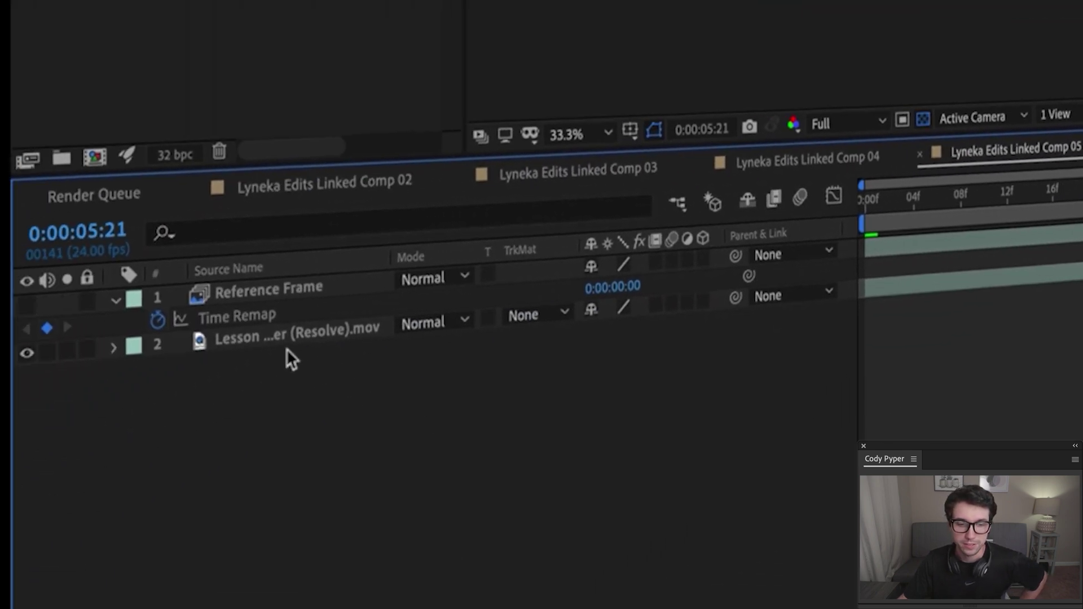
double_click(263, 333)
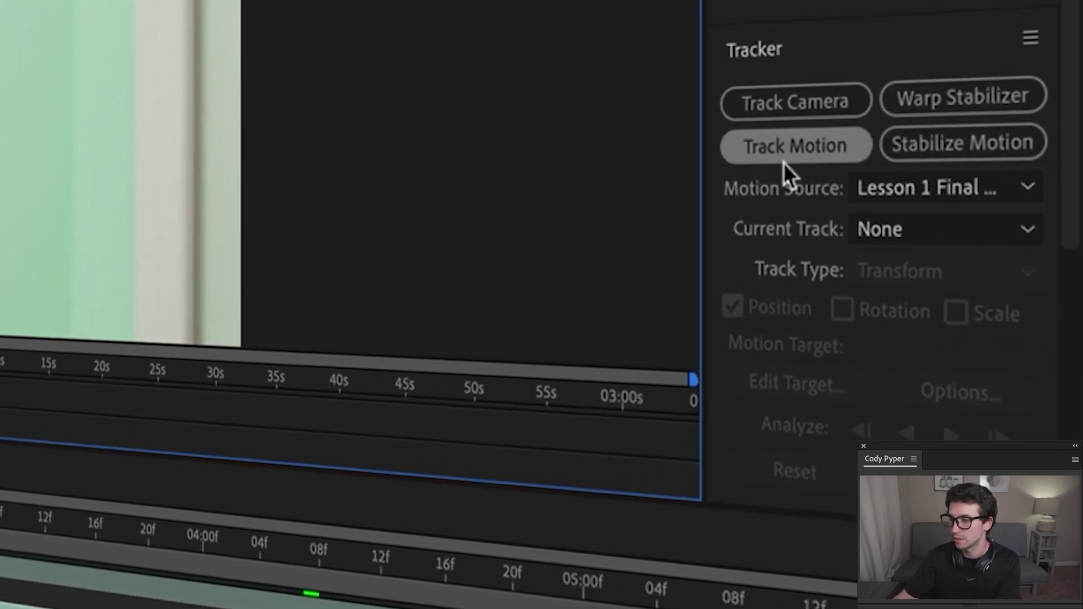
- Place and enlarge Track Point 1 on the background picture frame, then analyze backward
left_click(786, 164)
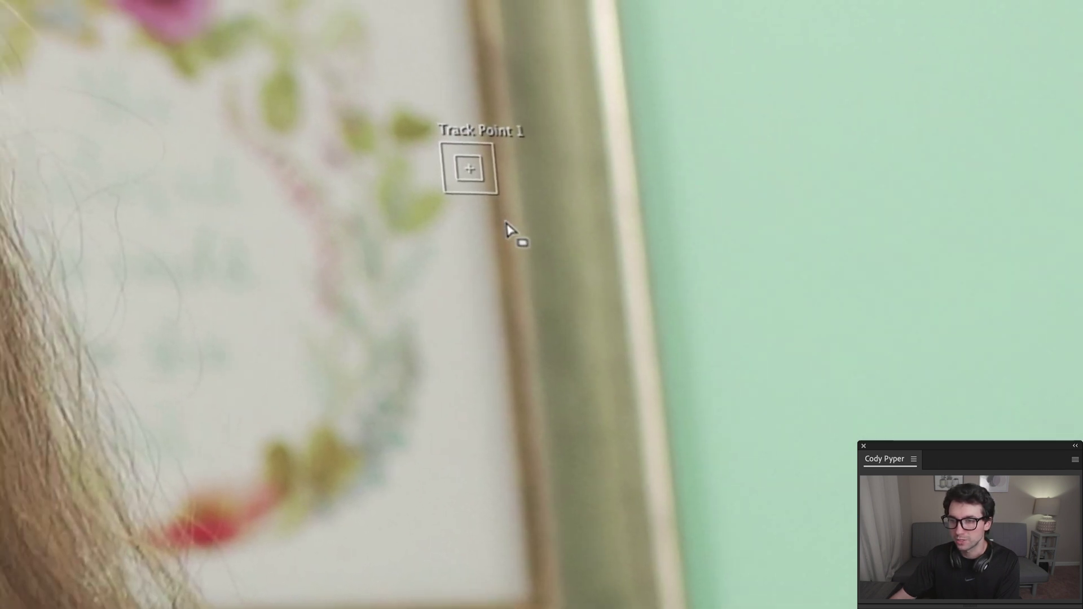
scroll(544, 308, "up", 5)
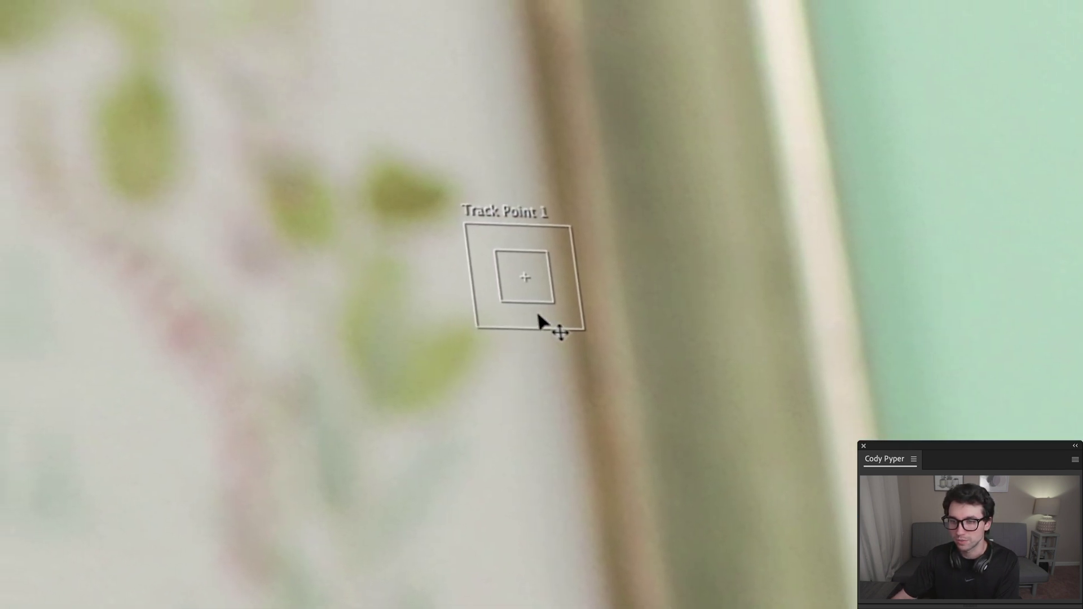
left_click_drag(556, 326, 618, 299)
left_click_drag(564, 270, 602, 285)
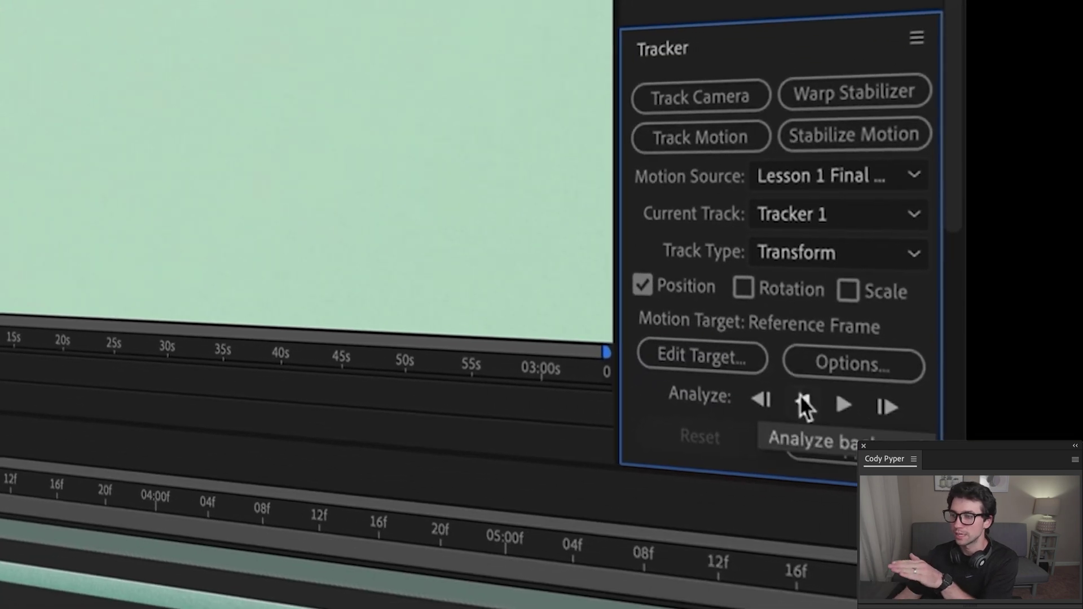
left_click(797, 398)
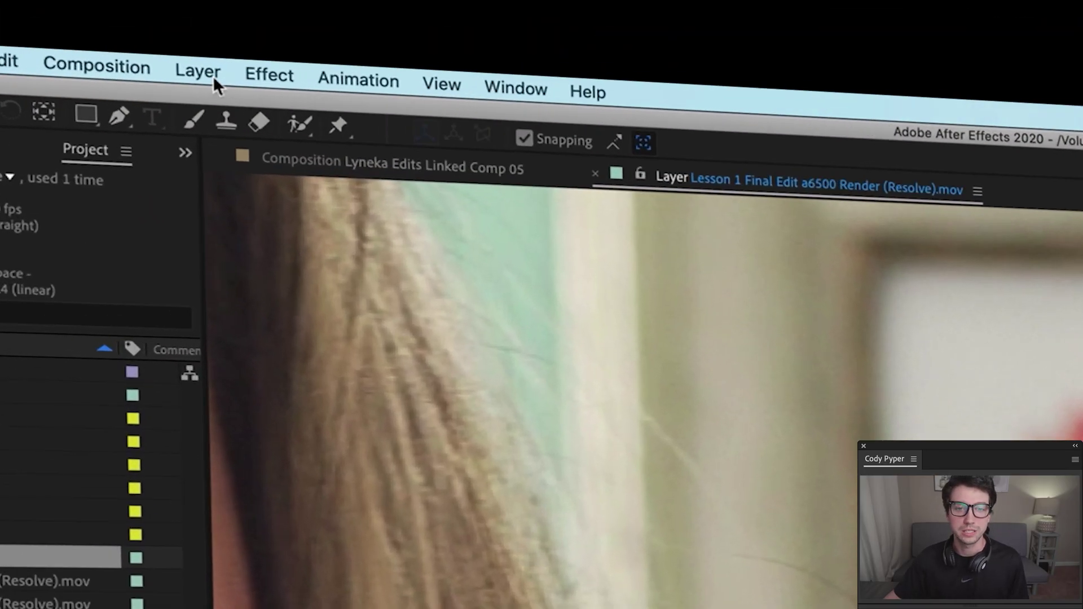
- Add a new Null Object layer to the composition
left_click(150, 5)
mouse_move(510, 107)
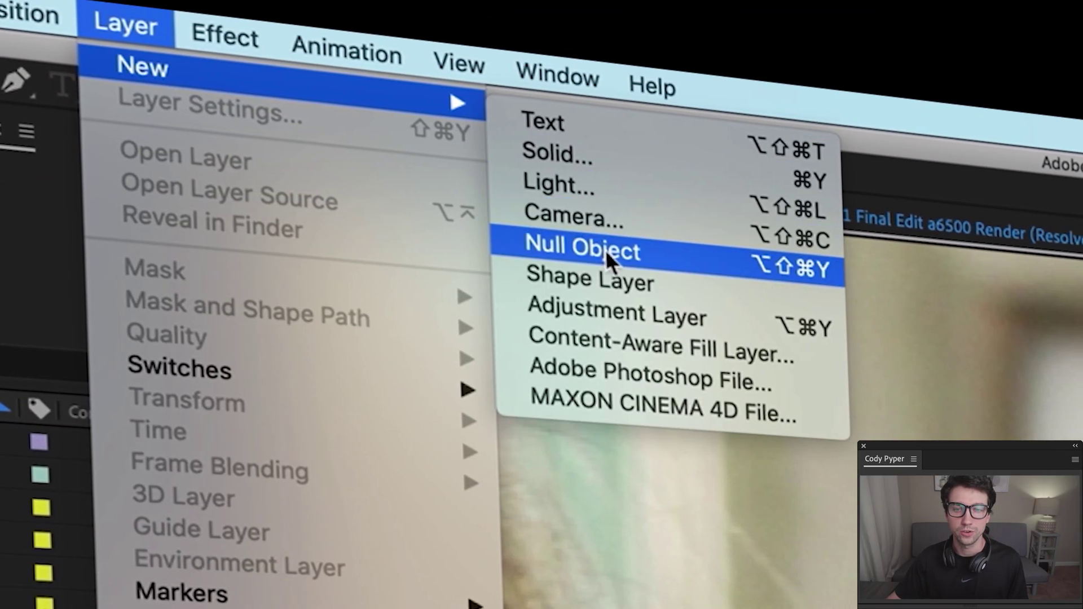
left_click(604, 249)
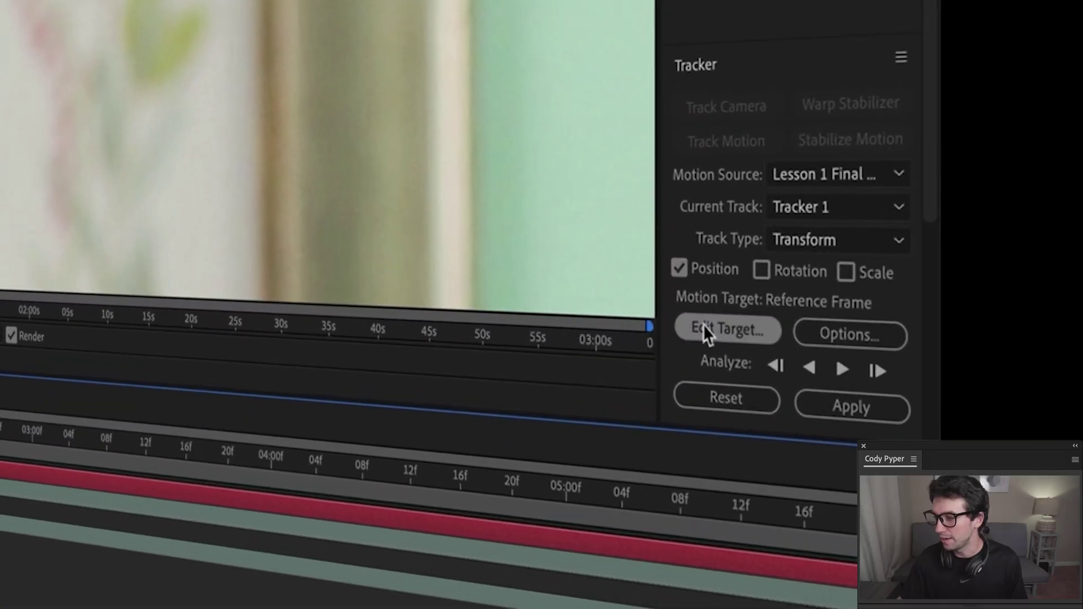
- Set Null 3 as the tracker's motion target and apply the track in X and Y
left_click(1017, 347)
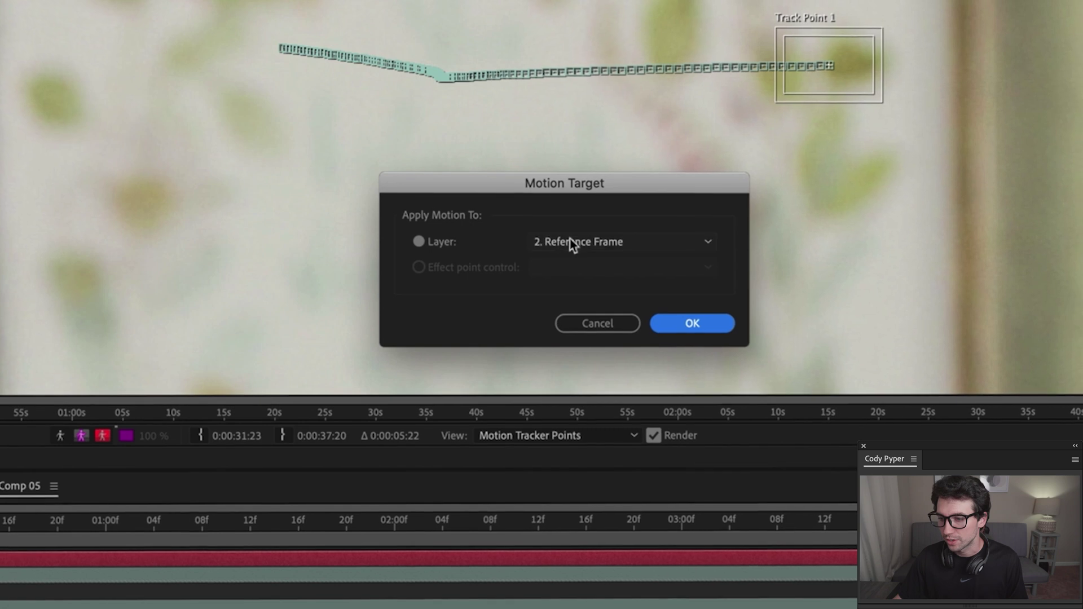
left_click(569, 243)
left_click(562, 260)
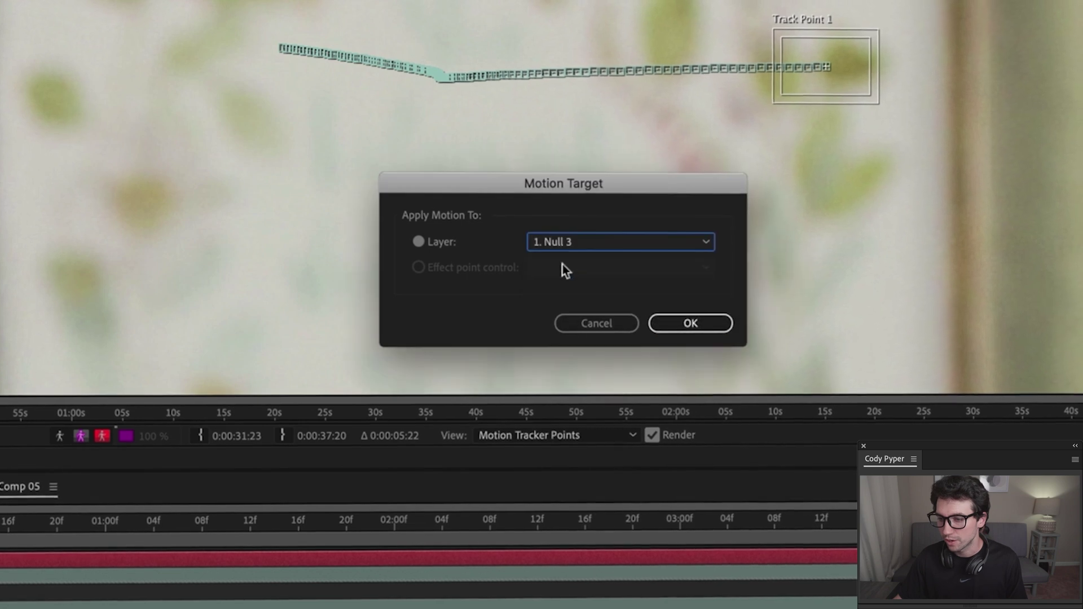
left_click(684, 322)
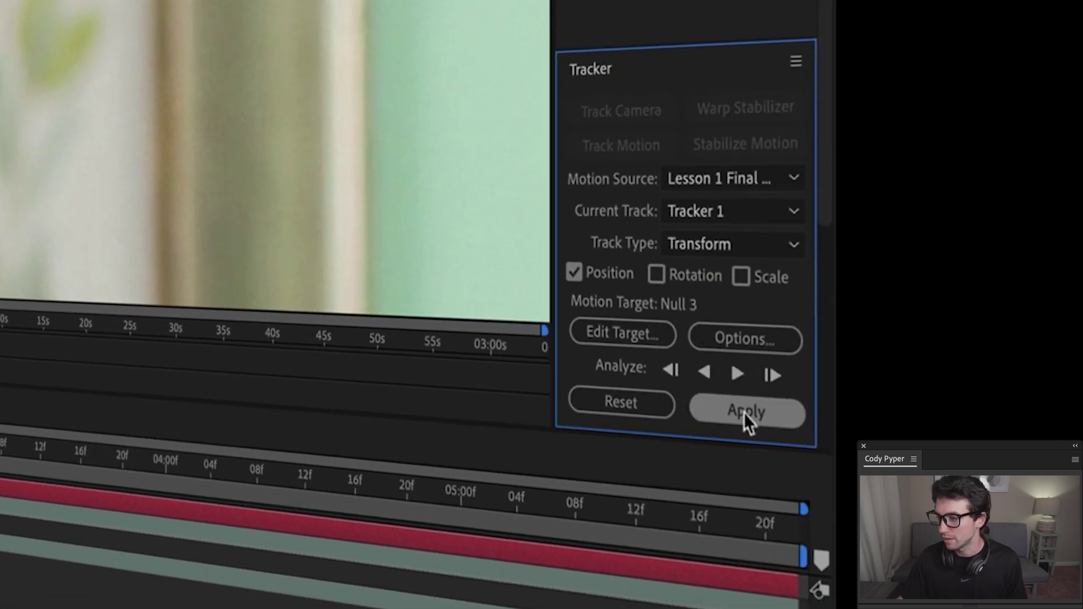
left_click(744, 412)
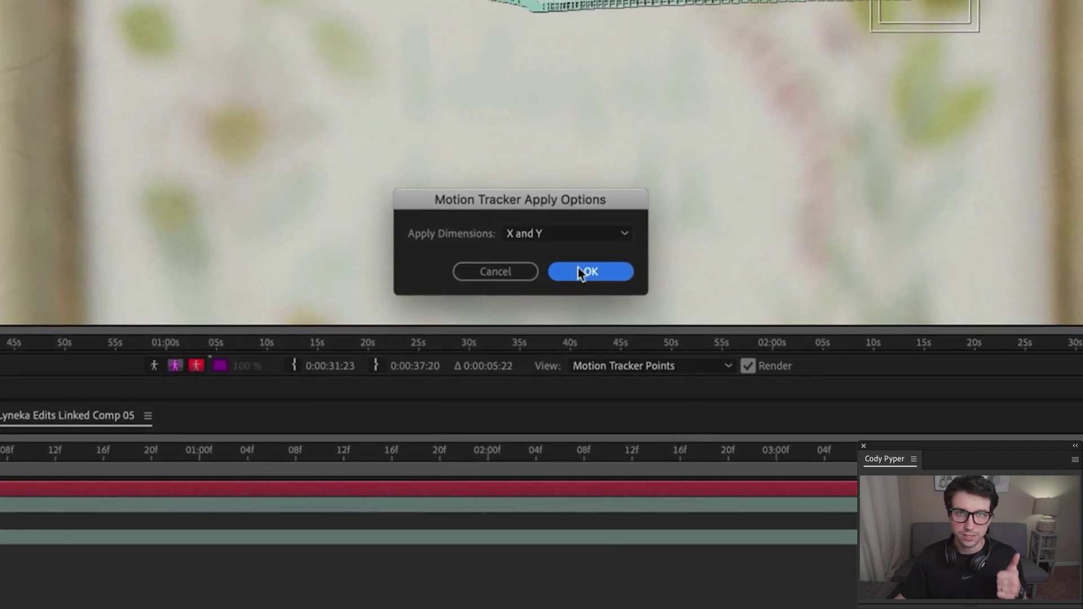
left_click(582, 273)
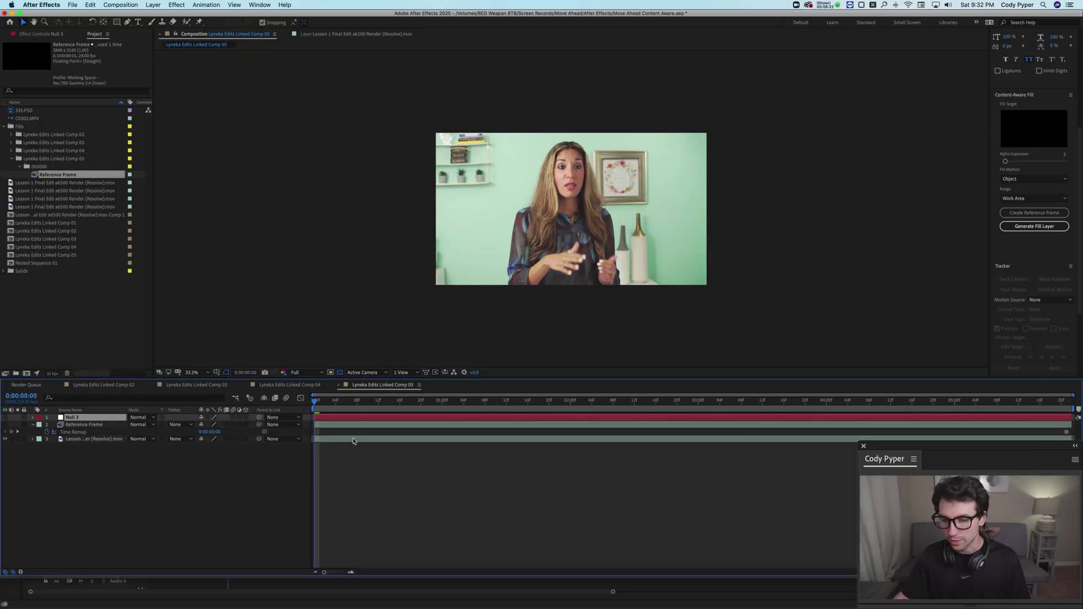
- Pick-whip the Reference Frame layer to Null 3, scrubbing the timeline before and after to check the tracking
left_click_drag(336, 405, 1066, 402)
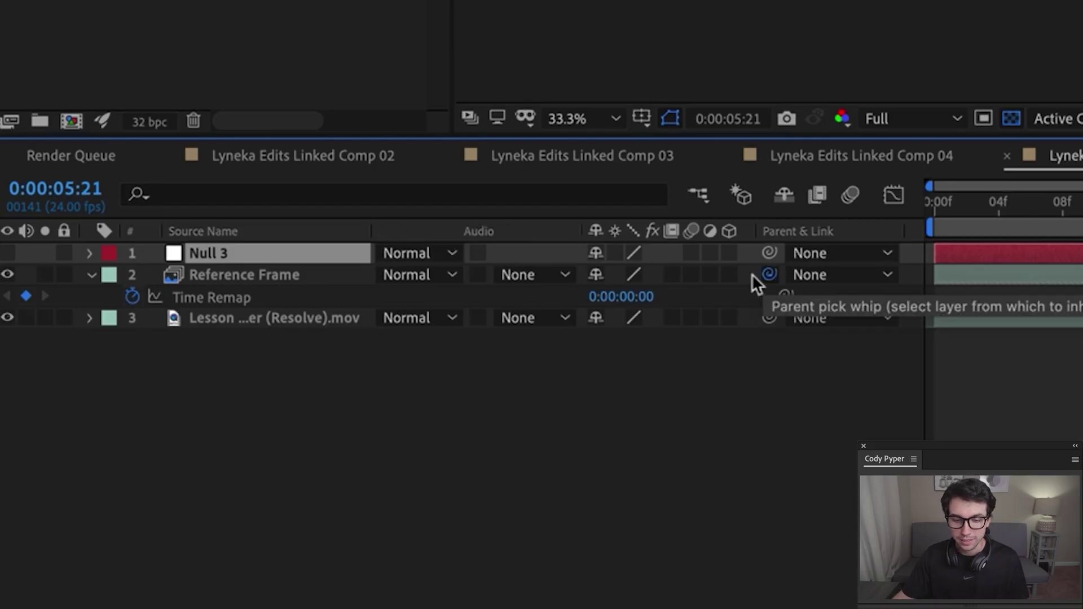
left_click_drag(765, 277, 615, 259)
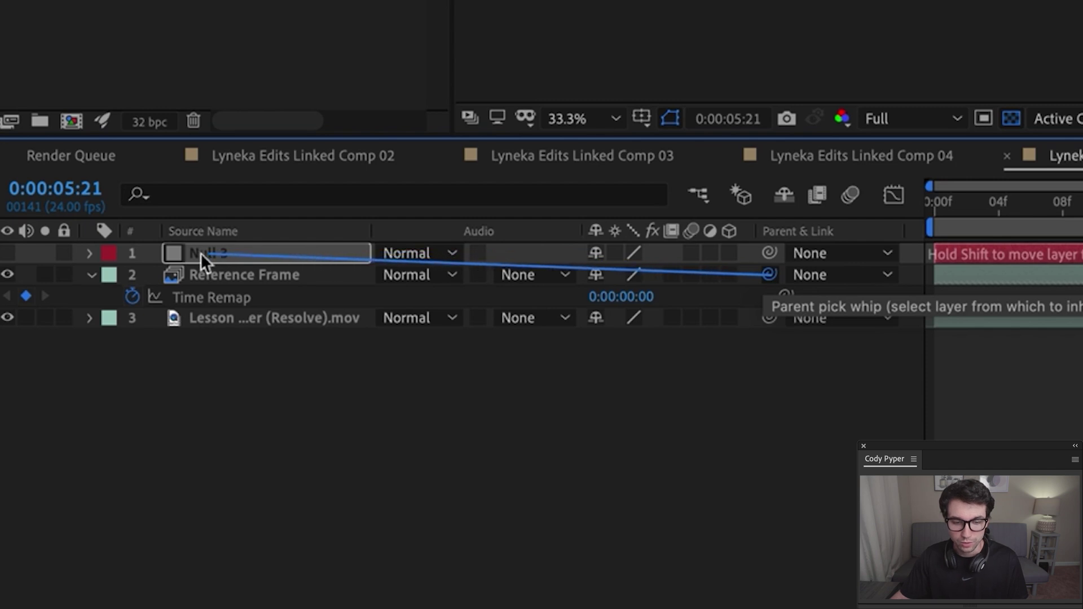
left_click_drag(205, 256, 212, 247)
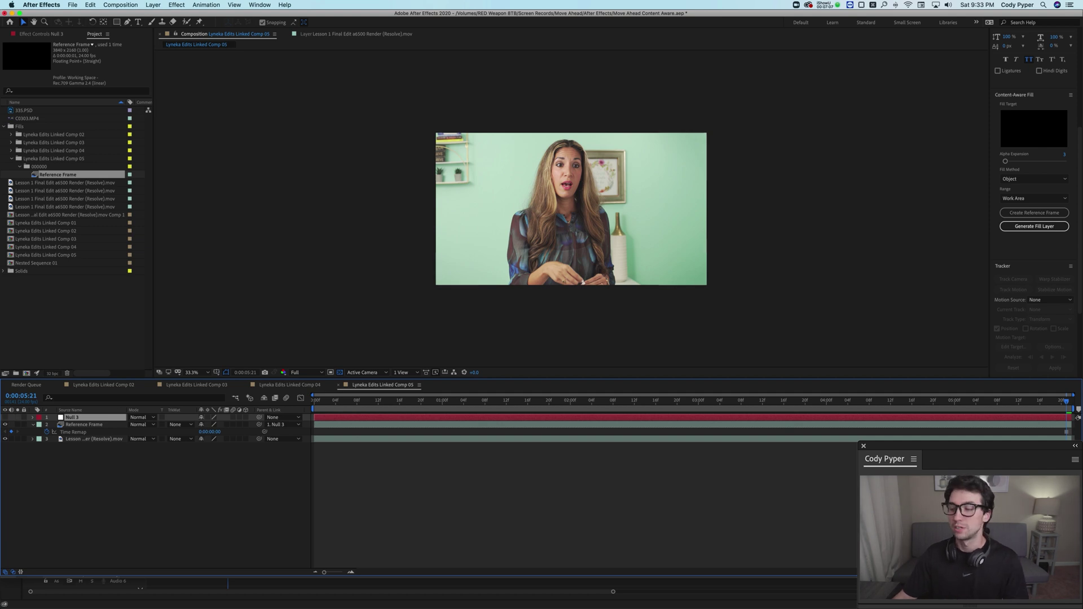
left_click_drag(980, 402, 315, 424)
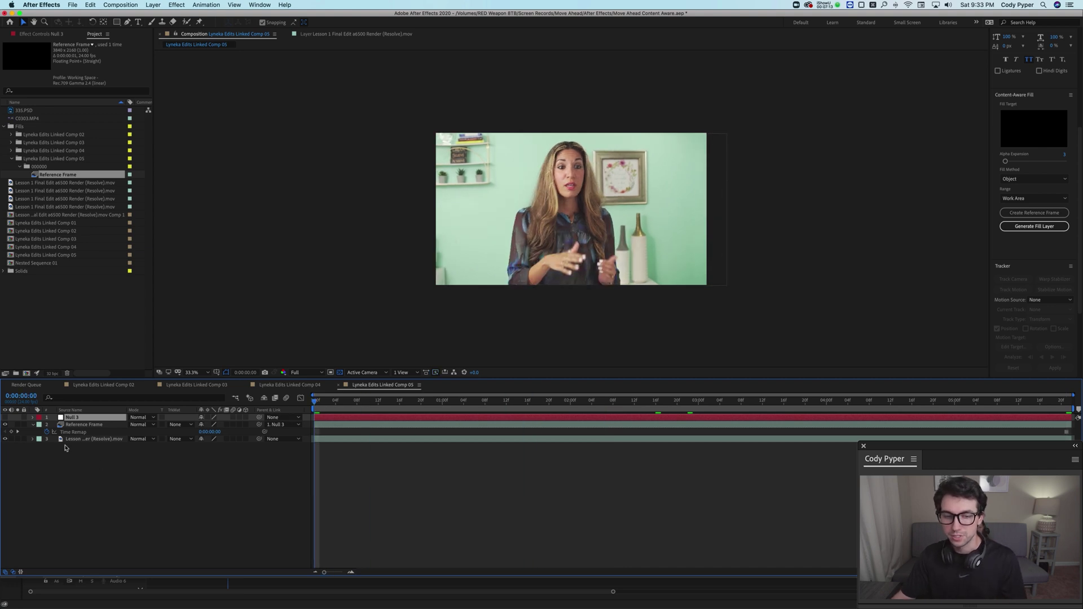